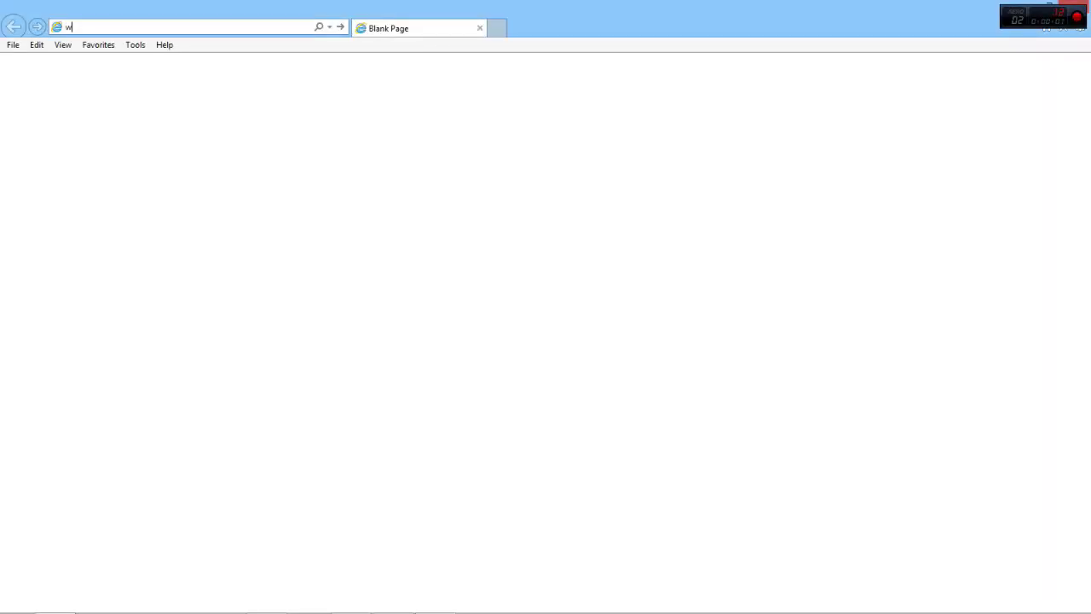
pyautogui.write('ww.elgato')
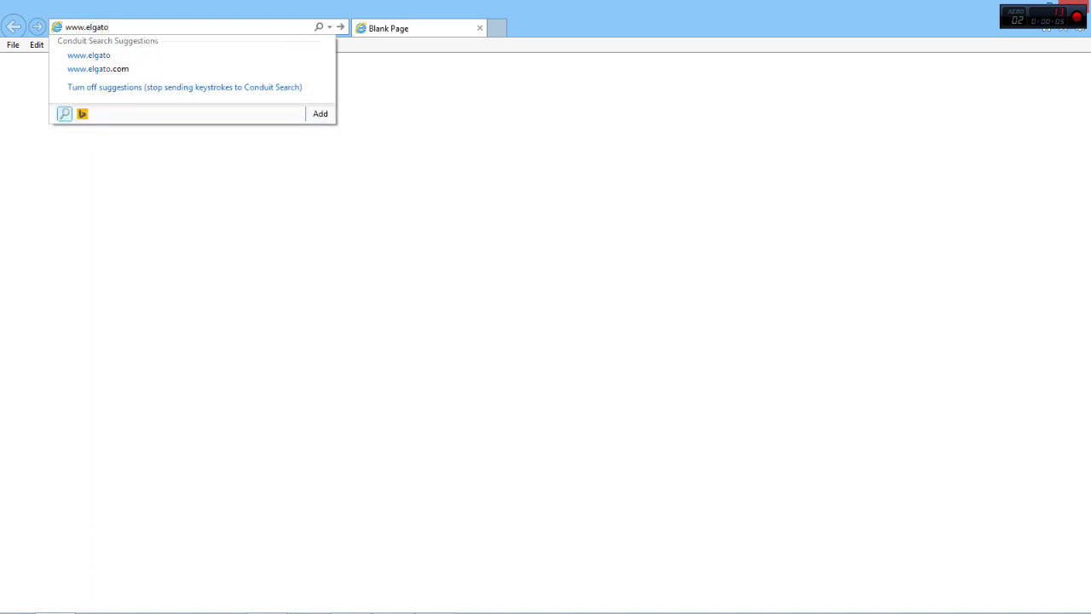
pyautogui.write('.com')
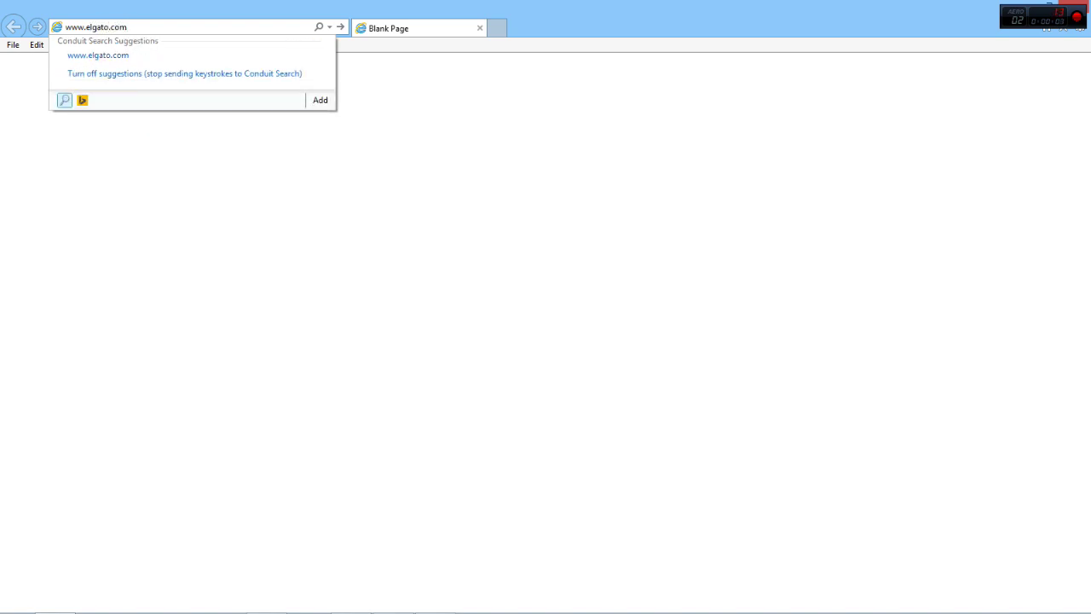
pyautogui.write('/gaming')
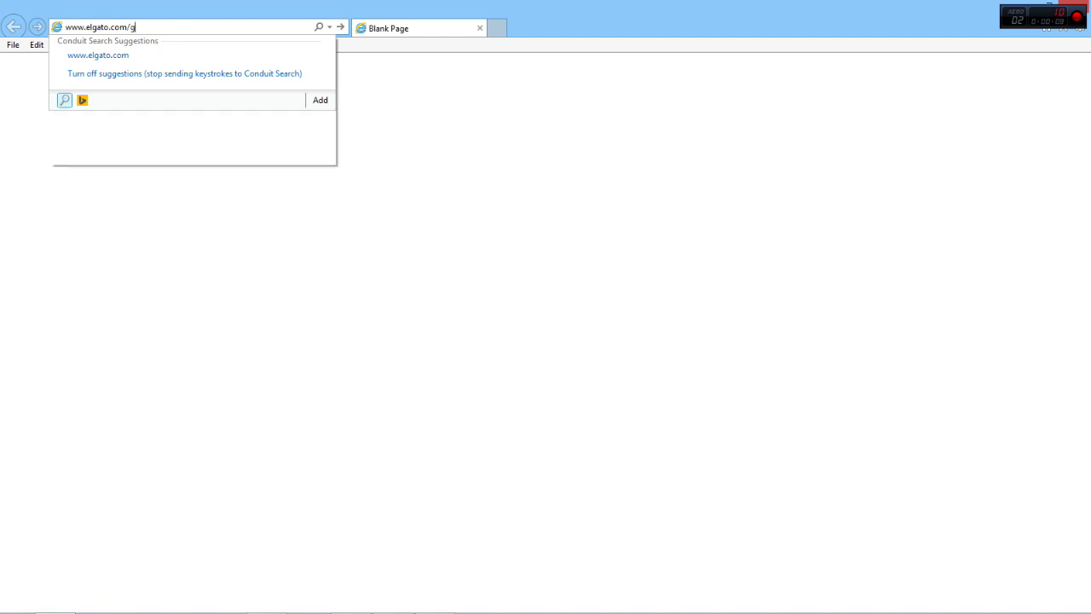
pyautogui.write('/do')
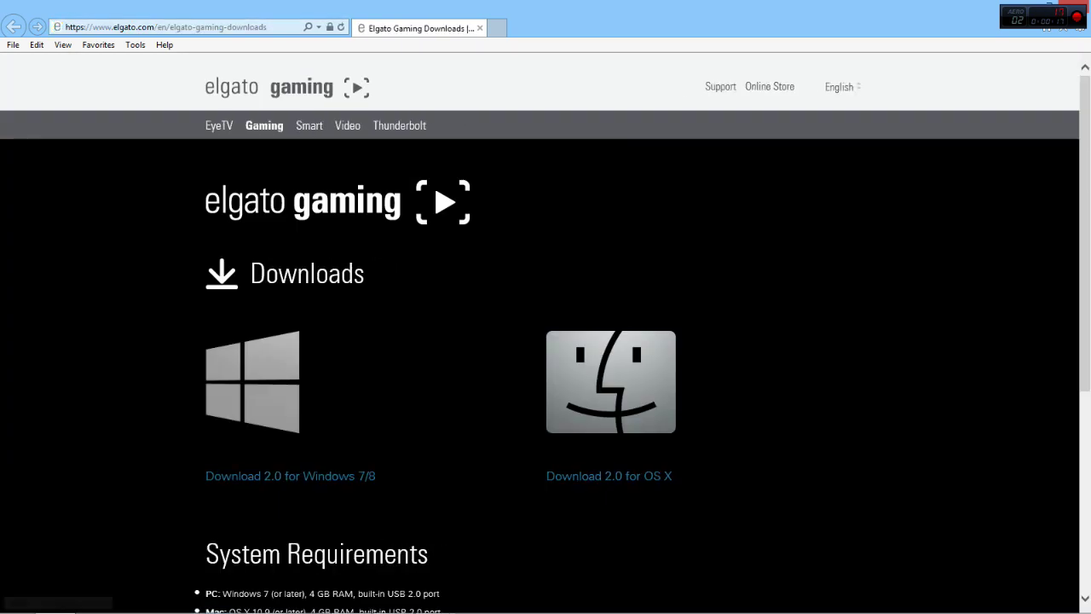
pyautogui.scroll(-3, 290, 476)
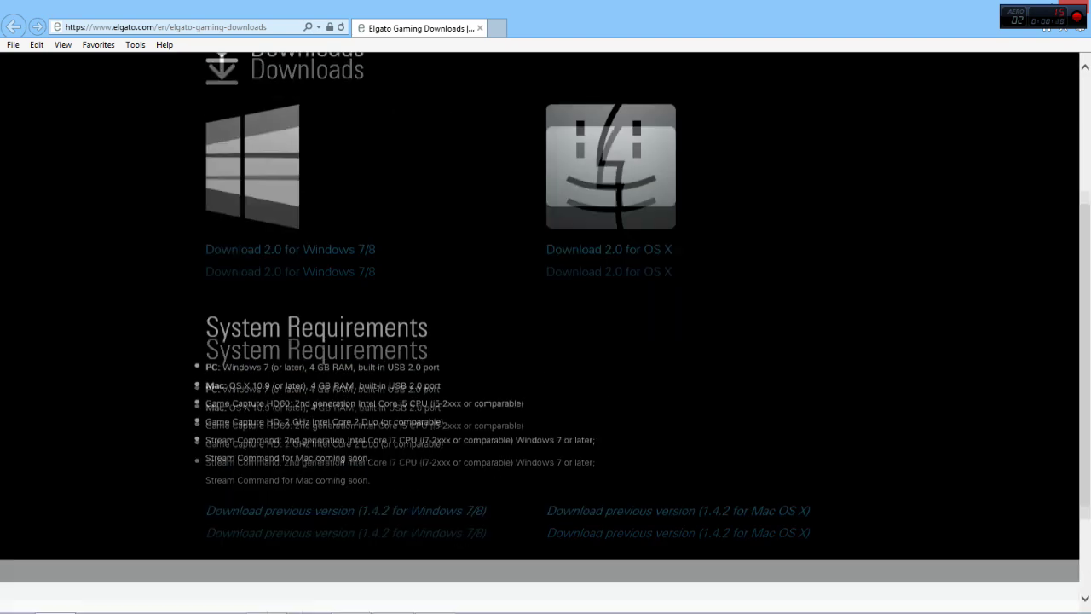
pyautogui.scroll(3, 290, 476)
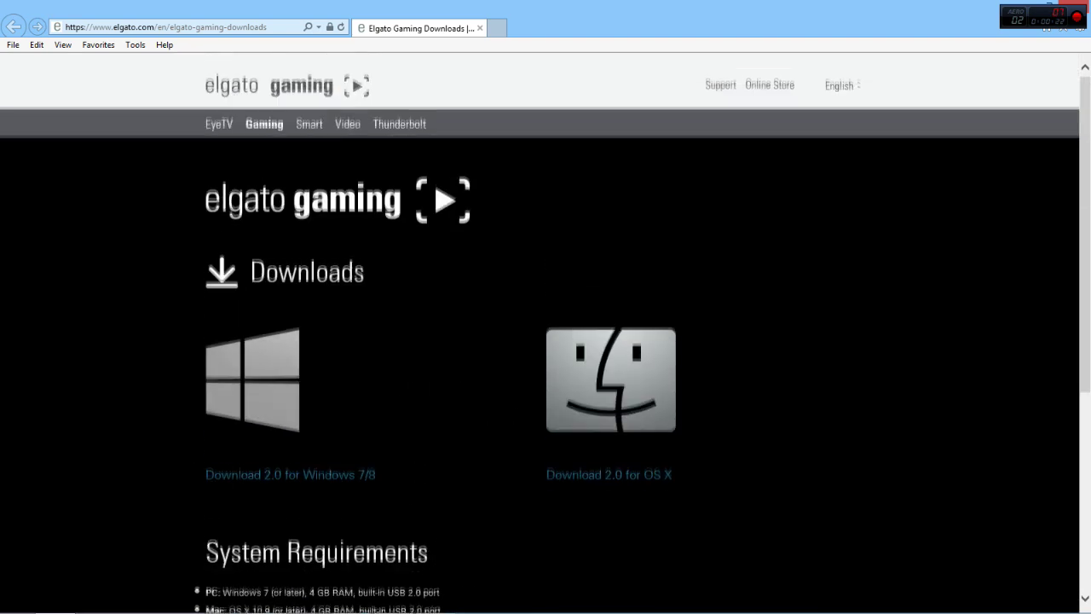
pyautogui.click(289, 476)
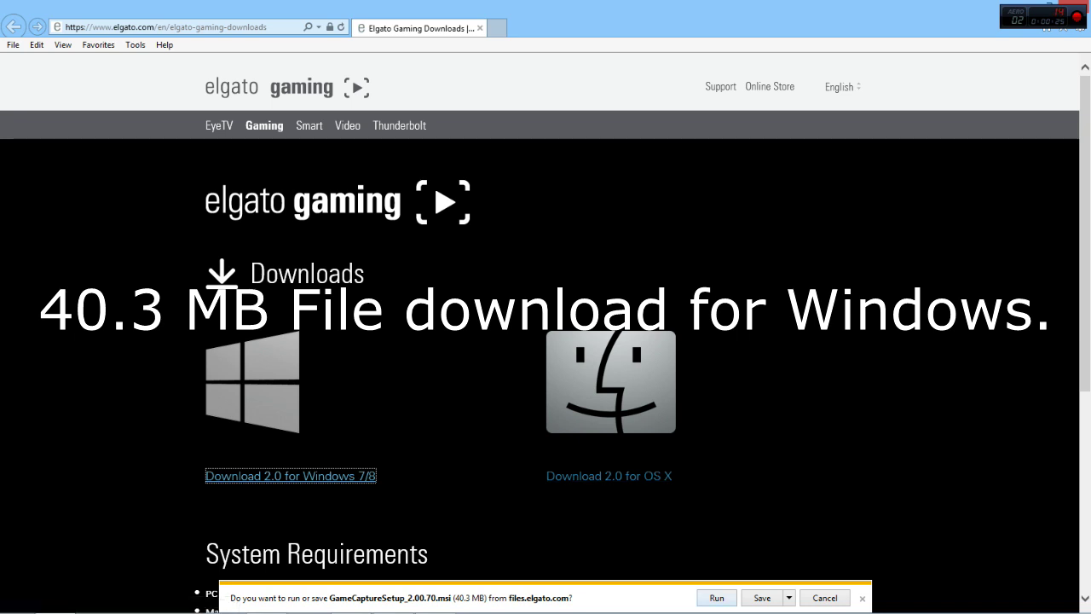
pyautogui.hotkey('alt', 'r')
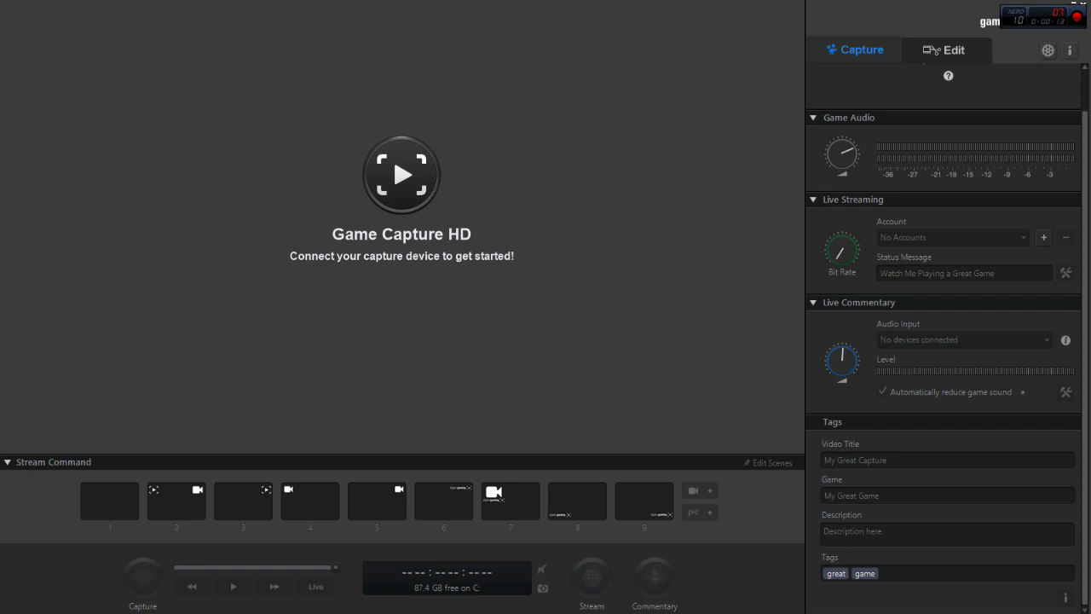
# Step: Glance at the Edit library view, return to Capture, and start choosing a new library folder in Preferences
pyautogui.click(943, 50)
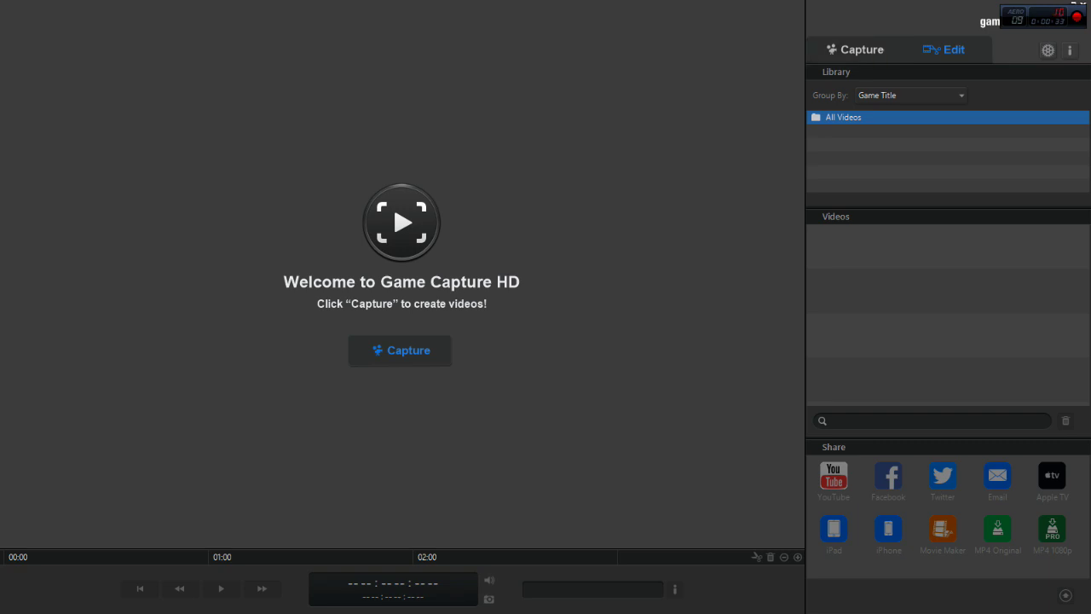
pyautogui.click(855, 49)
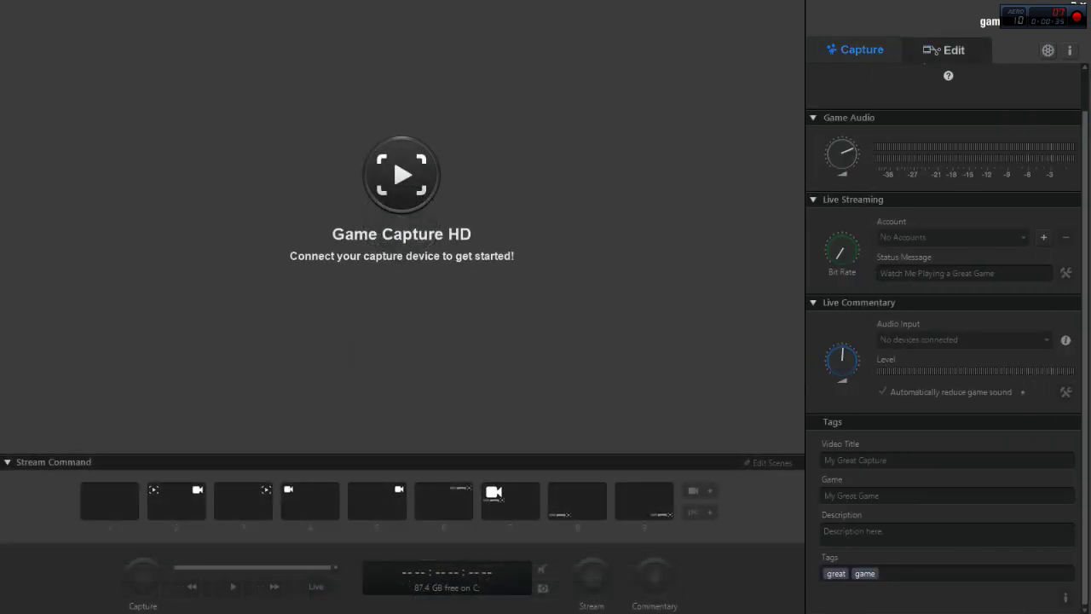
pyautogui.click(1047, 49)
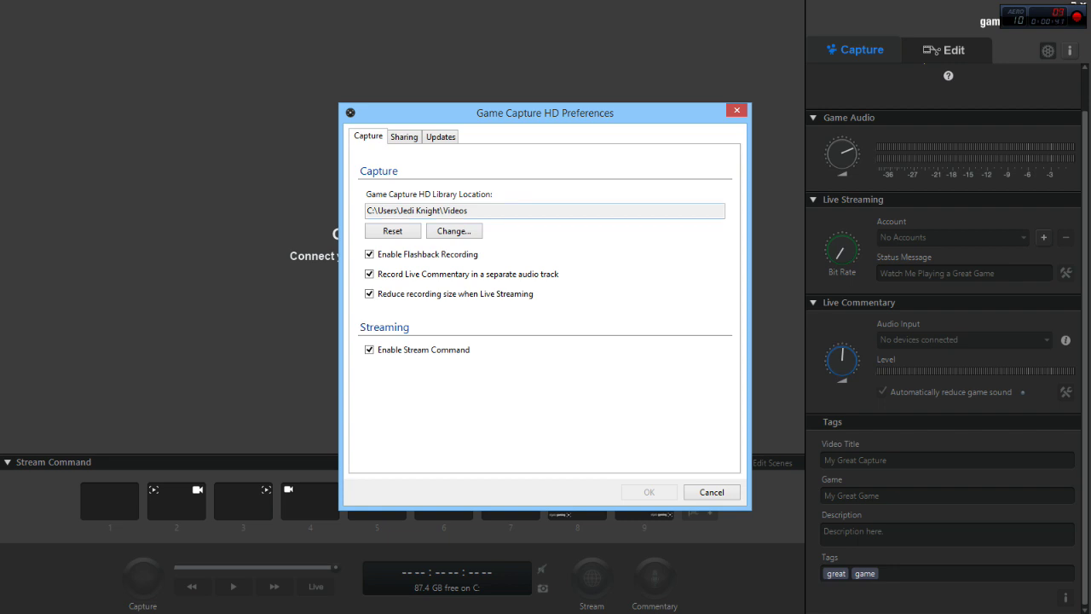
pyautogui.click(454, 231)
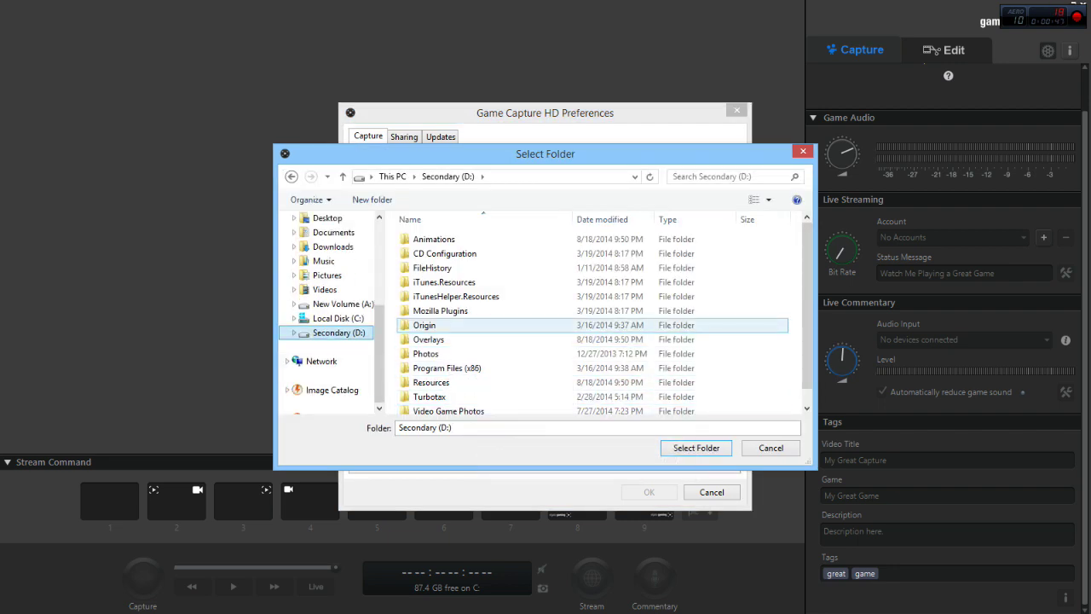
# Step: Create an 'Elgato Videos' folder inside D:\Video Game Photos and select it as the library location
pyautogui.click(460, 410)
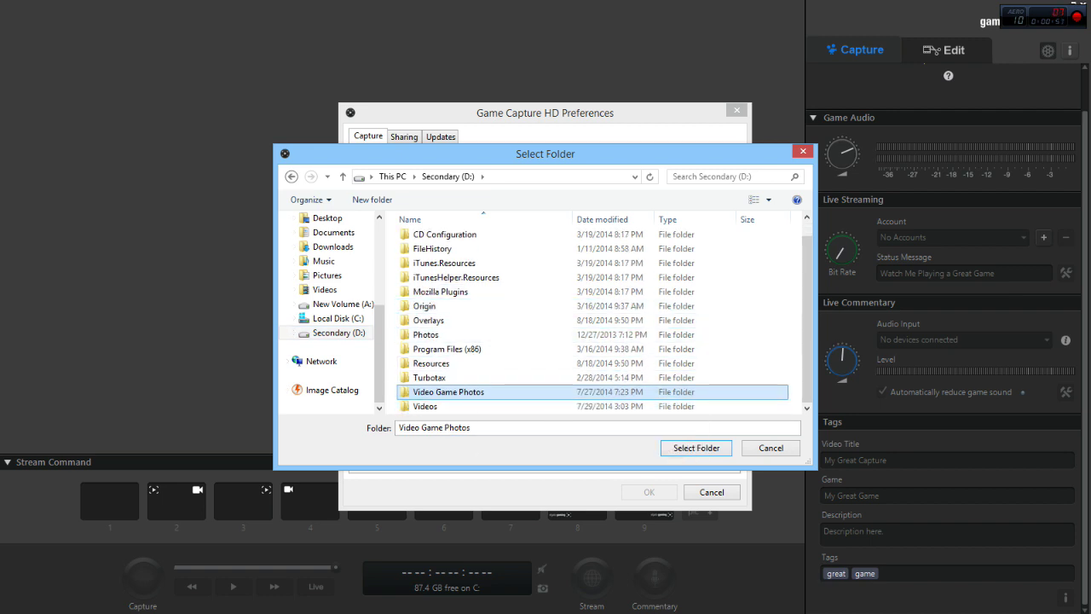
pyautogui.doubleClick(452, 392)
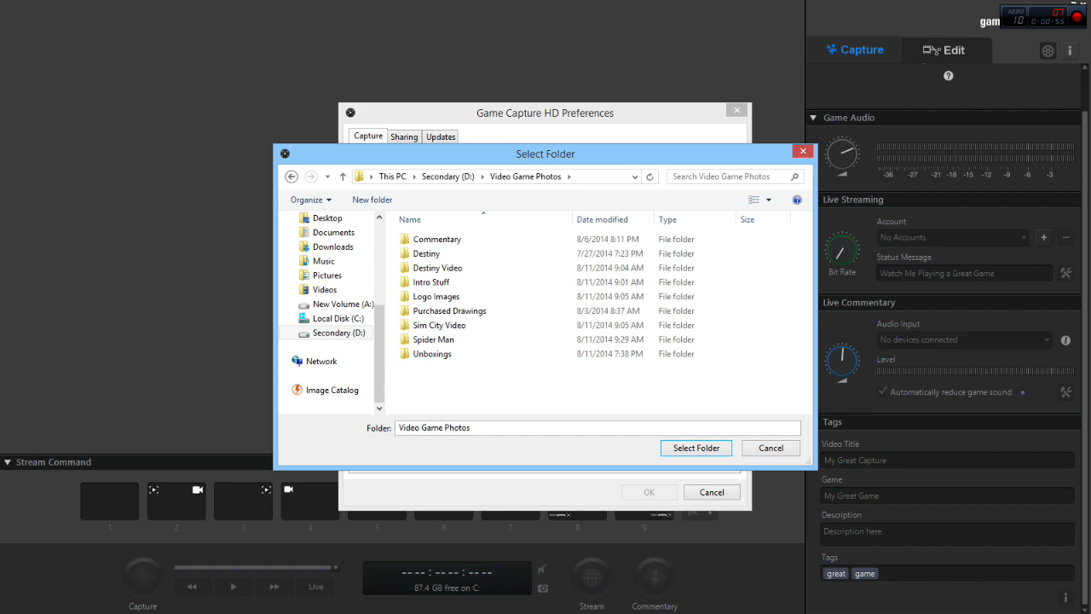
pyautogui.rightClick(459, 382)
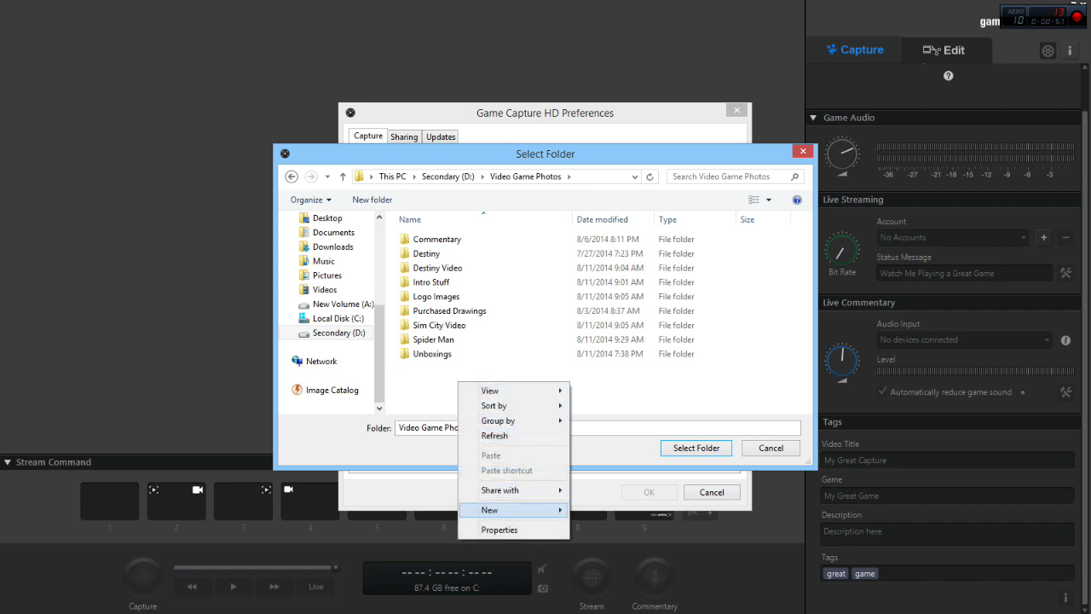
pyautogui.moveTo(503, 510)
pyautogui.click(600, 370)
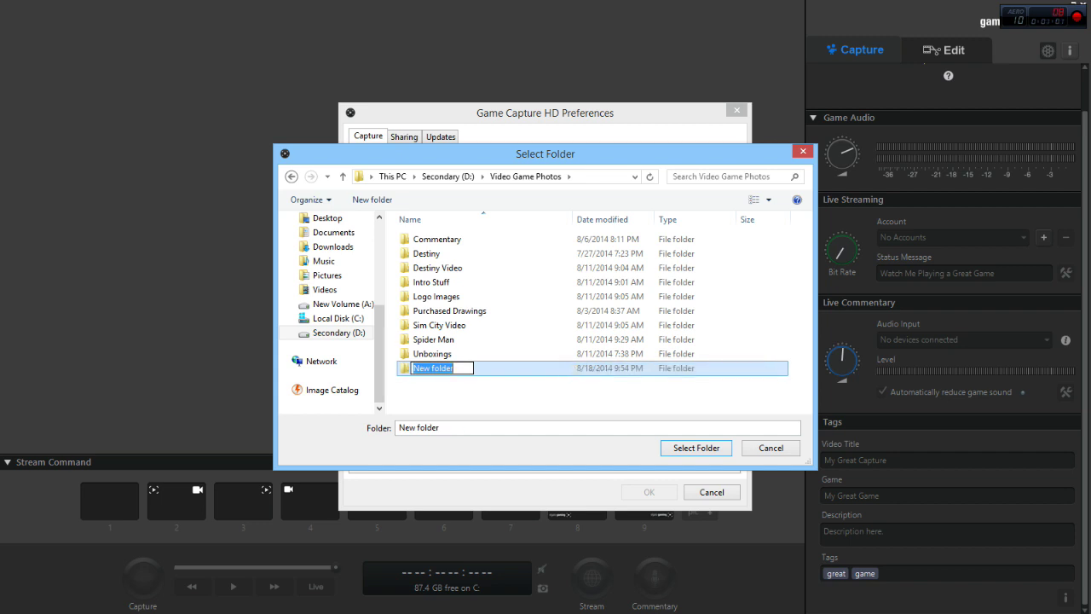
pyautogui.write('Elgato Videos')
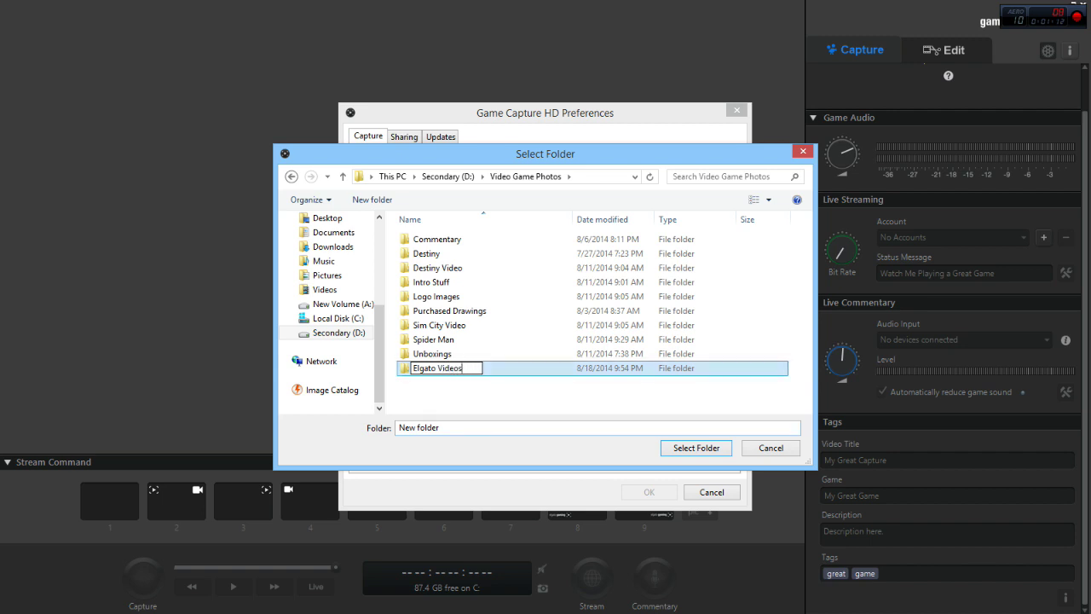
pyautogui.press('Return')
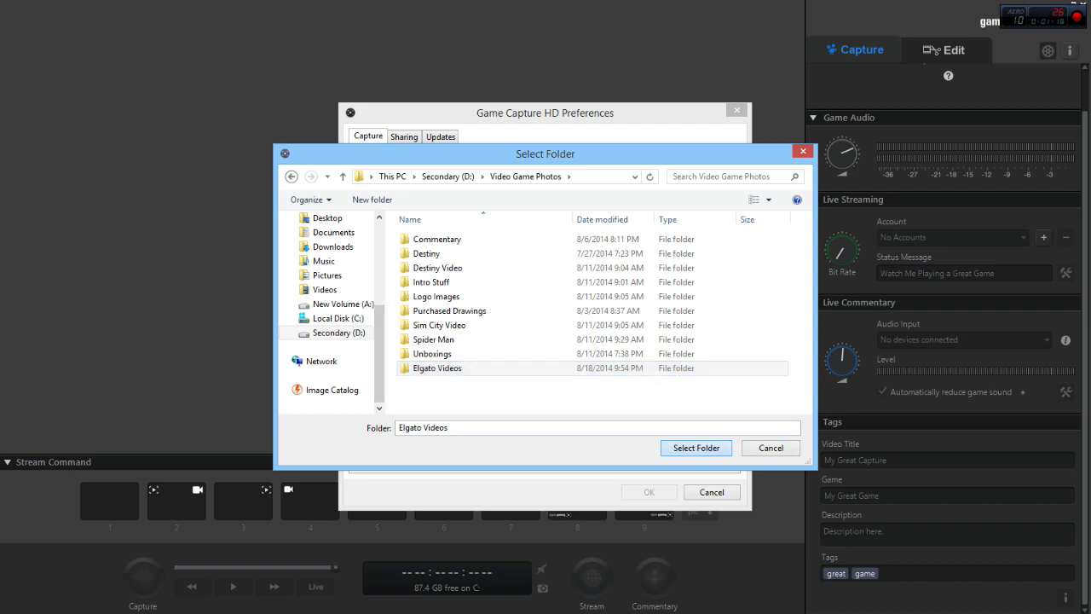
pyautogui.press('Return')
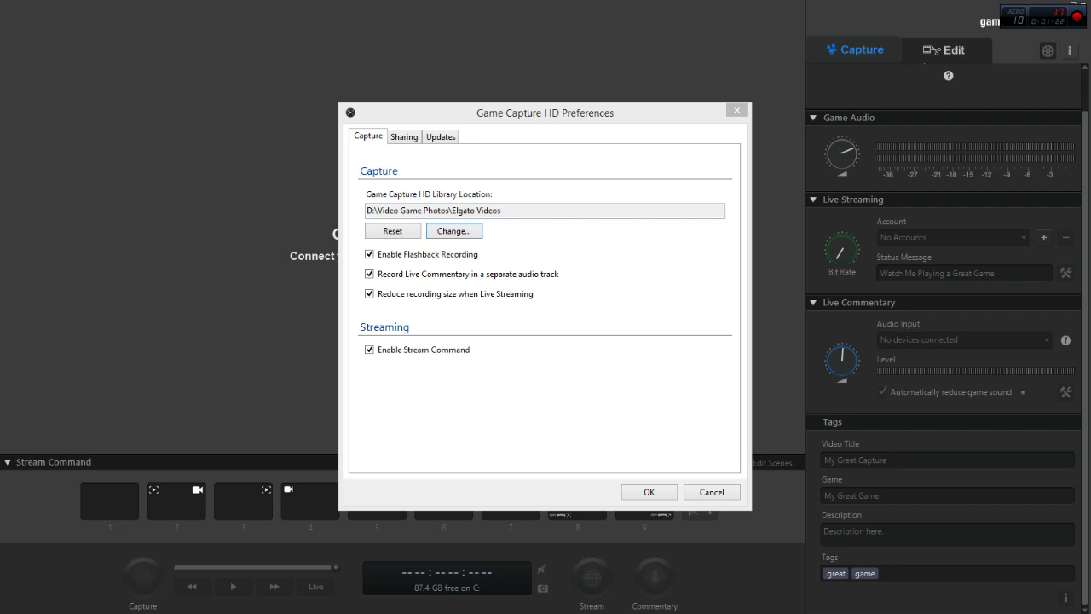
# Step: Review the Sharing export formats and Updates settings unchanged, then save the preferences with storage on D:
pyautogui.click(404, 136)
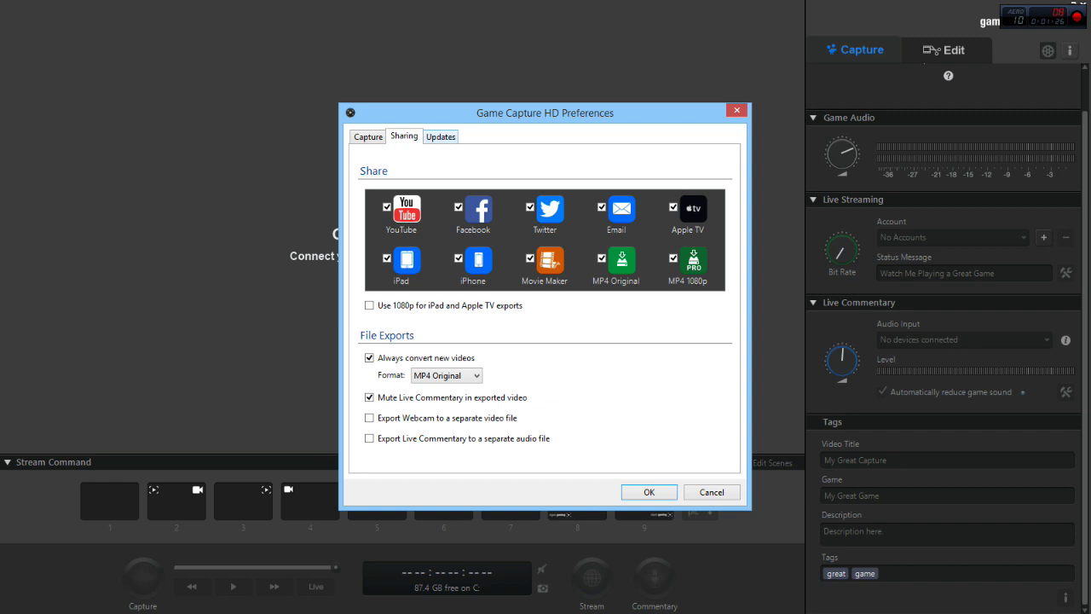
pyautogui.click(445, 375)
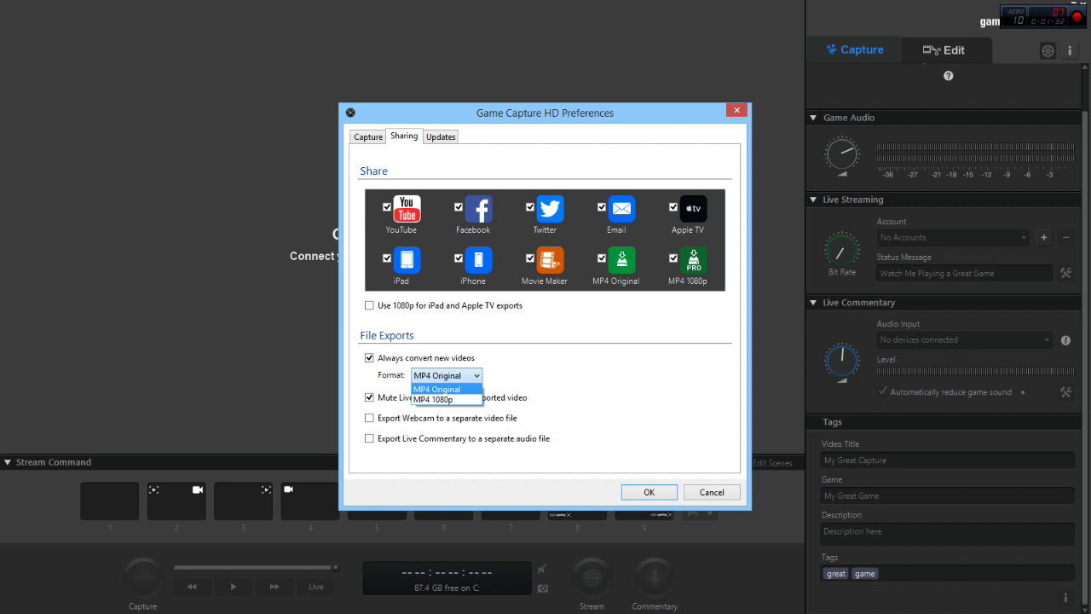
pyautogui.press('Return')
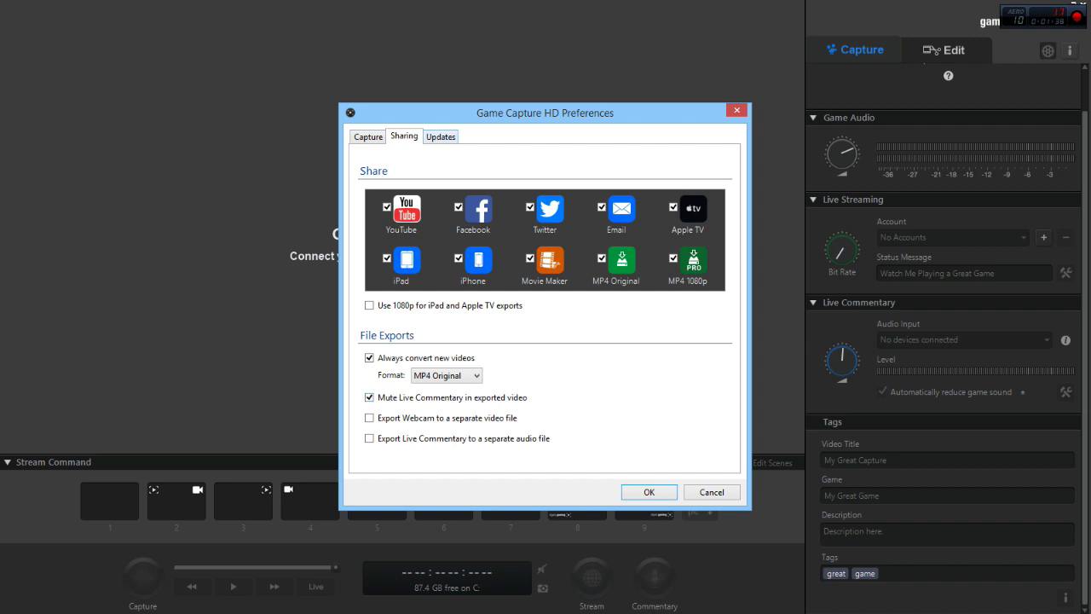
pyautogui.click(441, 136)
pyautogui.click(404, 136)
pyautogui.click(368, 136)
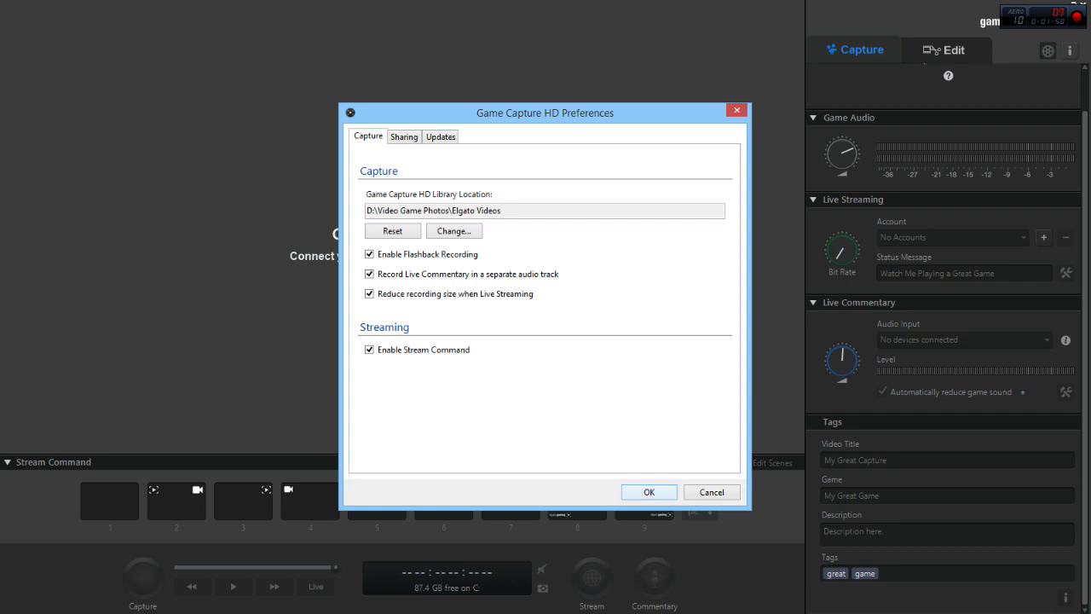
pyautogui.press('Return')
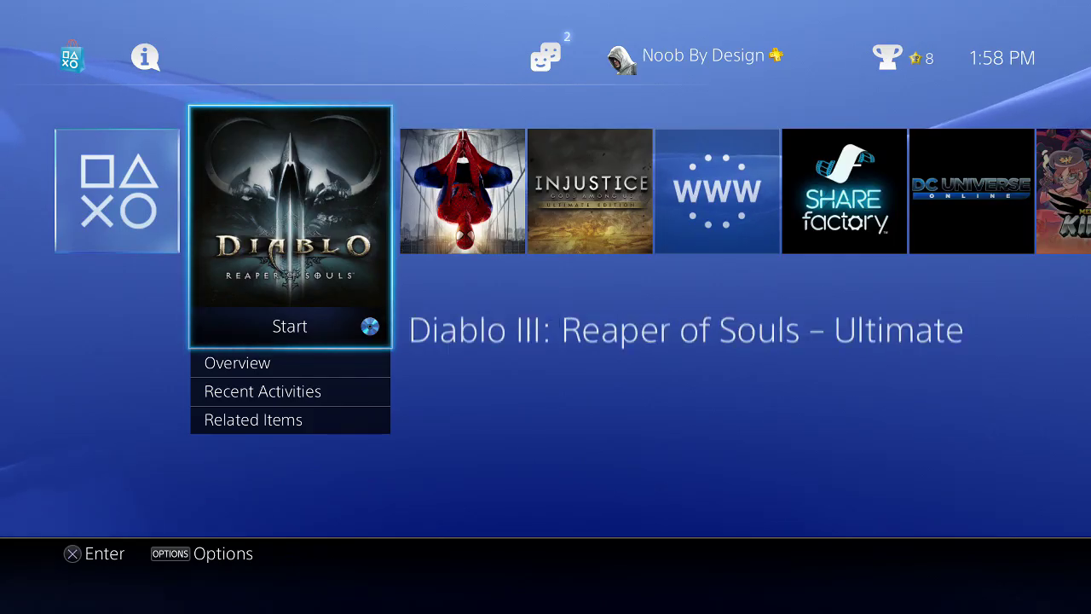
pyautogui.press('Up')
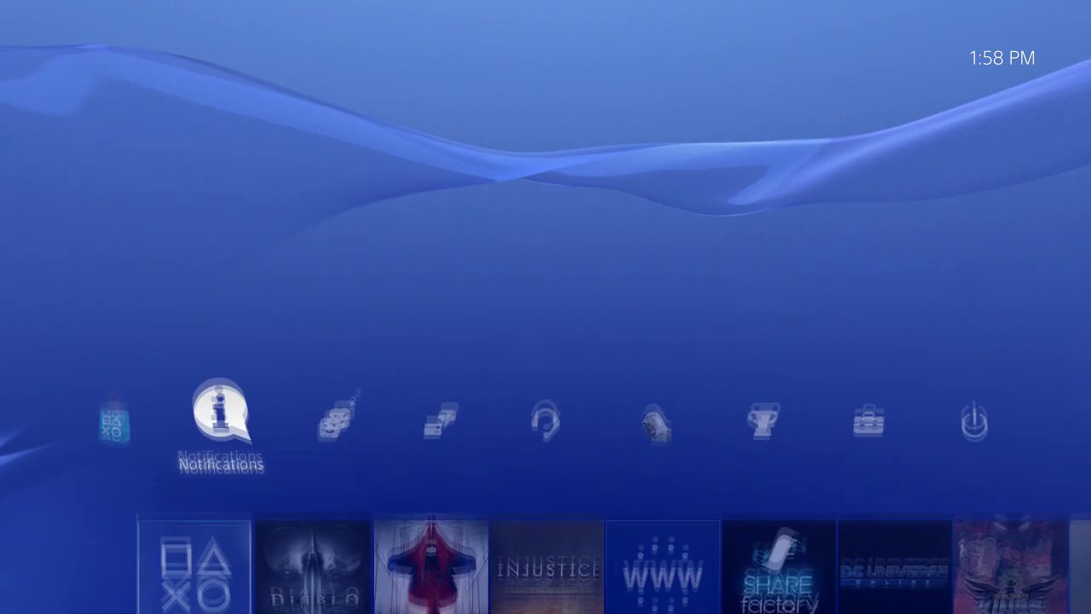
pyautogui.press('Right')
pyautogui.press('Right')
pyautogui.press('Right')
pyautogui.press('Right')
pyautogui.press('Right')
pyautogui.press('Right')
pyautogui.press('Right')
pyautogui.press('Left')
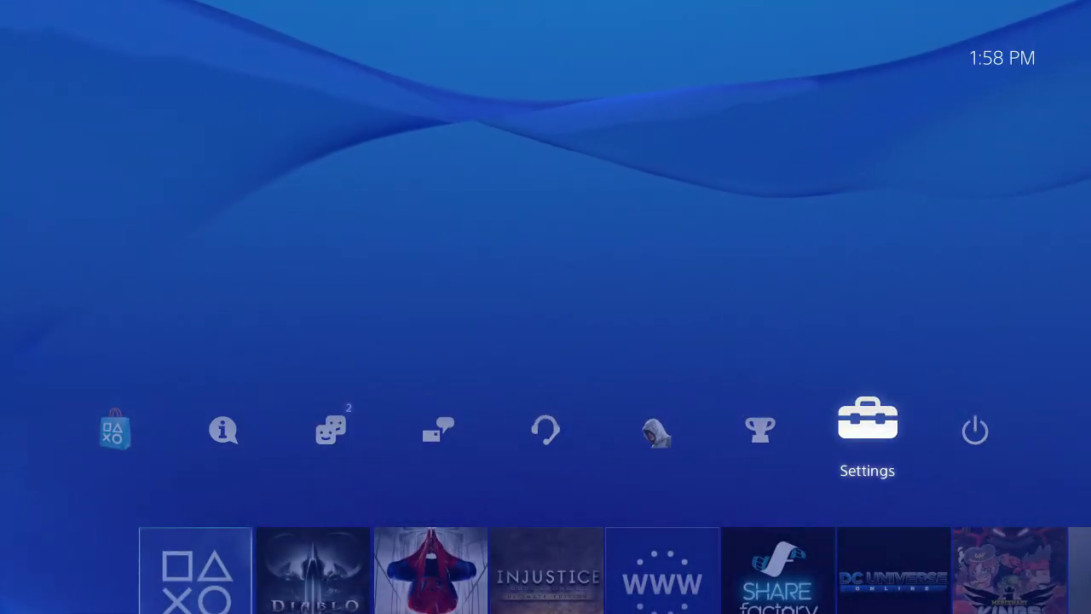
pyautogui.press('Return')
pyautogui.press('Down')
pyautogui.press('Down')
pyautogui.press('Down')
pyautogui.press('Down')
pyautogui.press('Down')
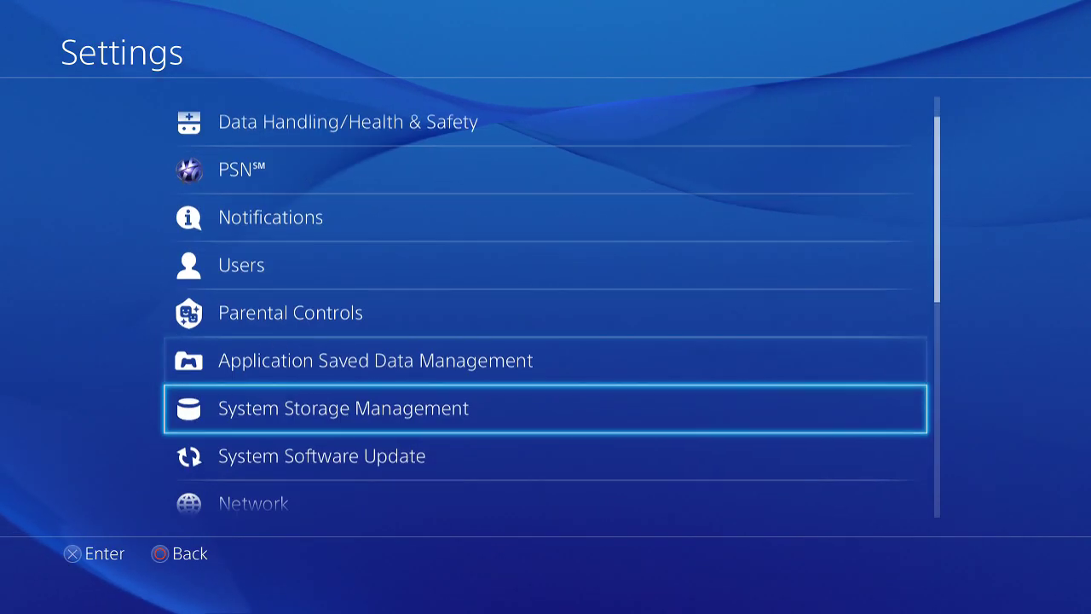
pyautogui.press('Down')
pyautogui.press('Down')
pyautogui.press('Down')
pyautogui.press('Down')
pyautogui.press('Down')
pyautogui.press('Down')
pyautogui.press('Down')
pyautogui.press('Down')
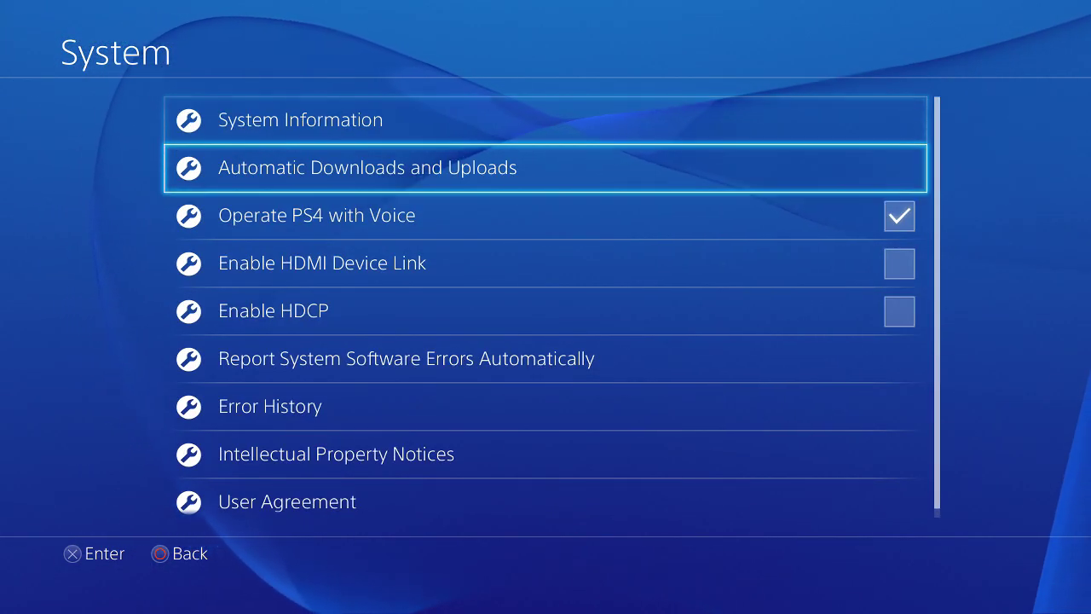
pyautogui.press('Down')
pyautogui.press('Down')
pyautogui.press('Down')
pyautogui.press('Down')
pyautogui.press('Up')
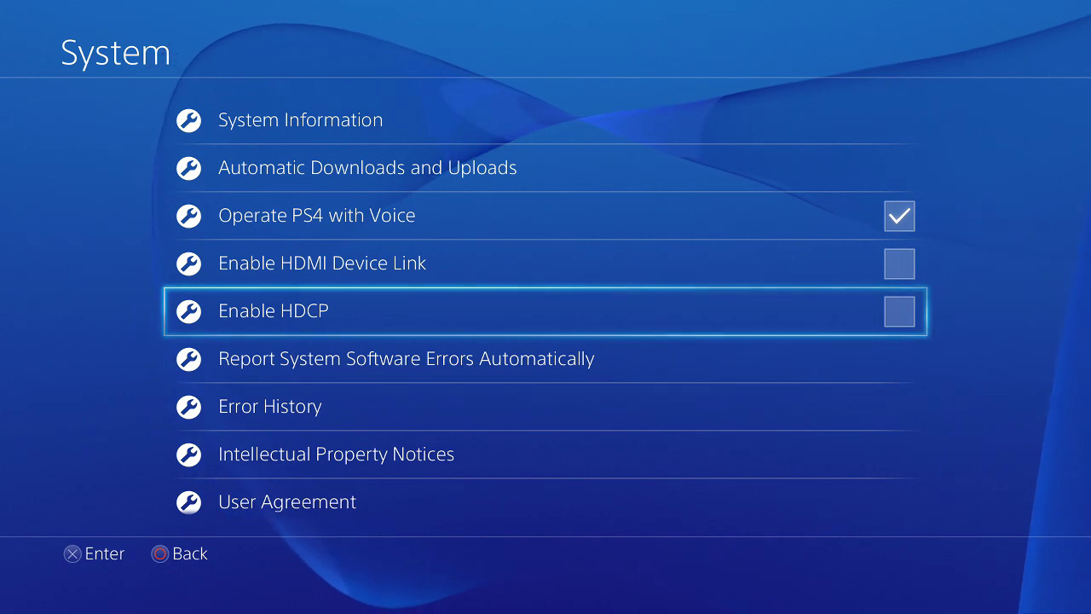
pyautogui.press('Escape')
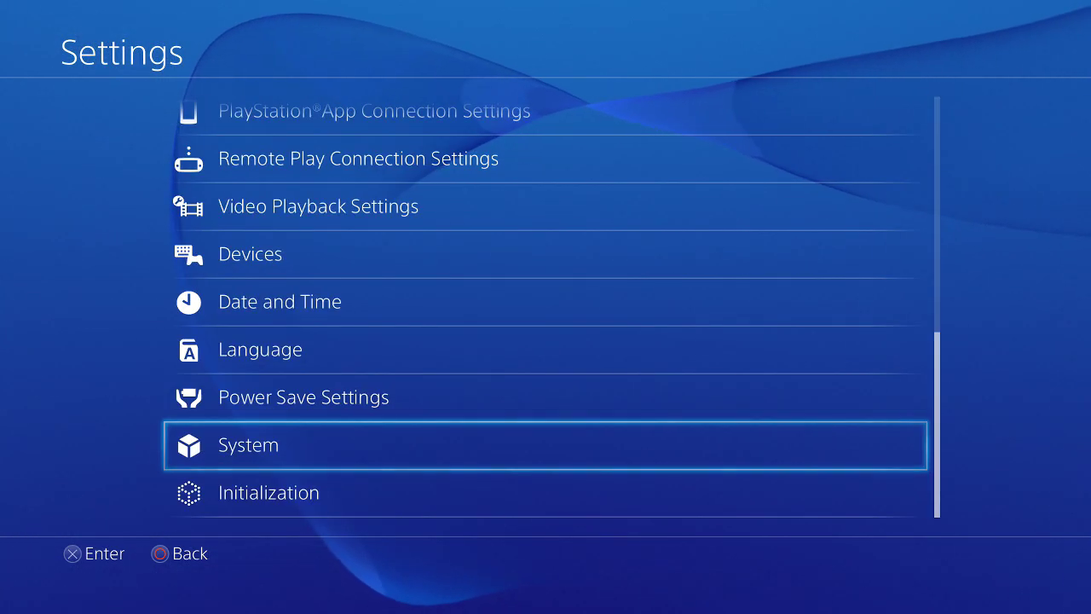
pyautogui.press('Escape')
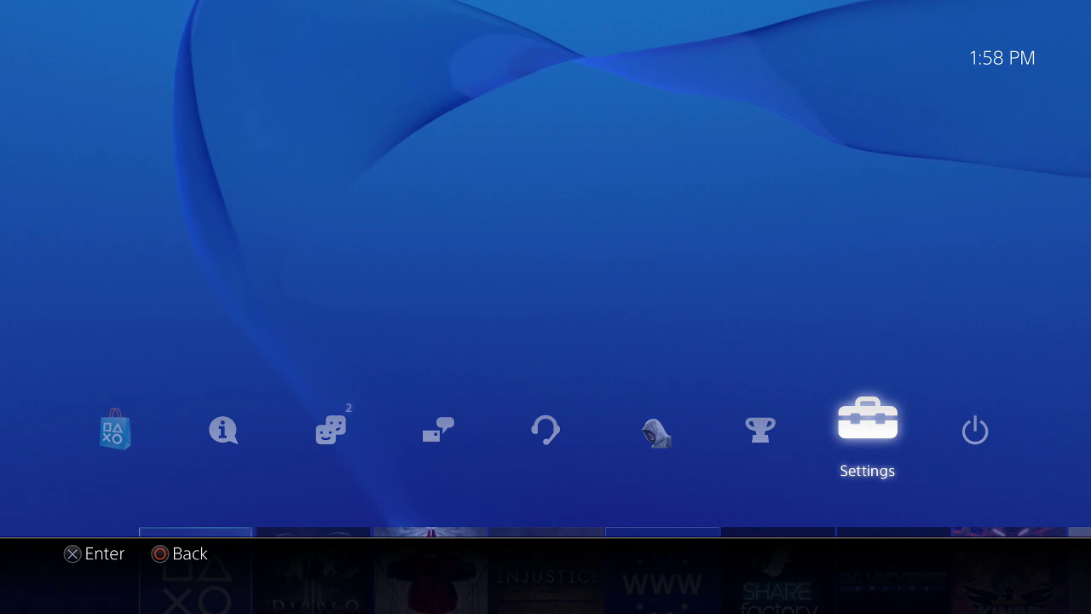
pyautogui.press('Left')
pyautogui.press('Left')
pyautogui.press('Left')
pyautogui.press('Down')
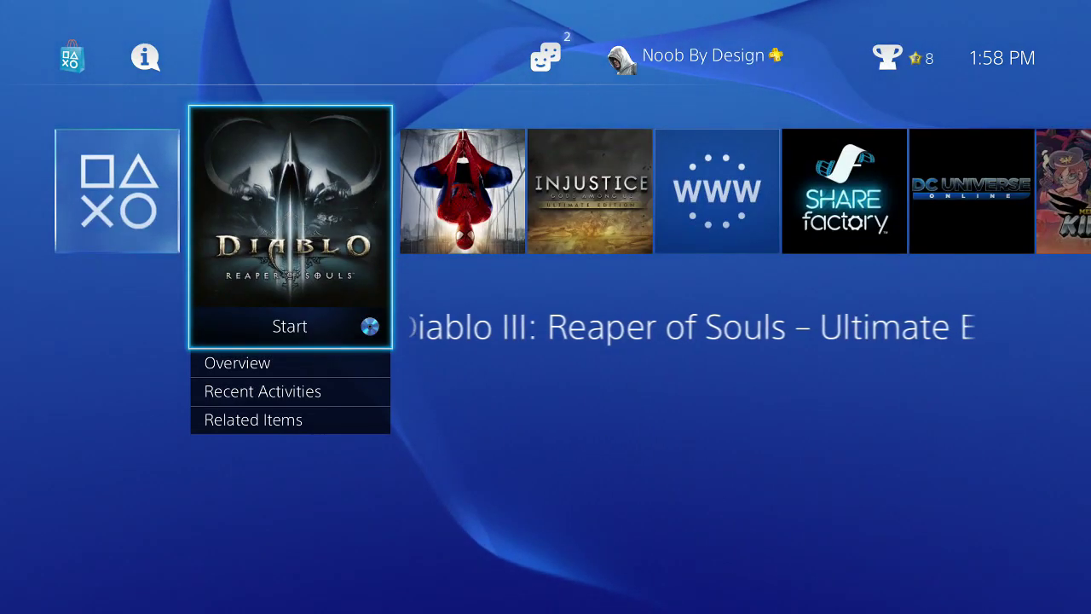